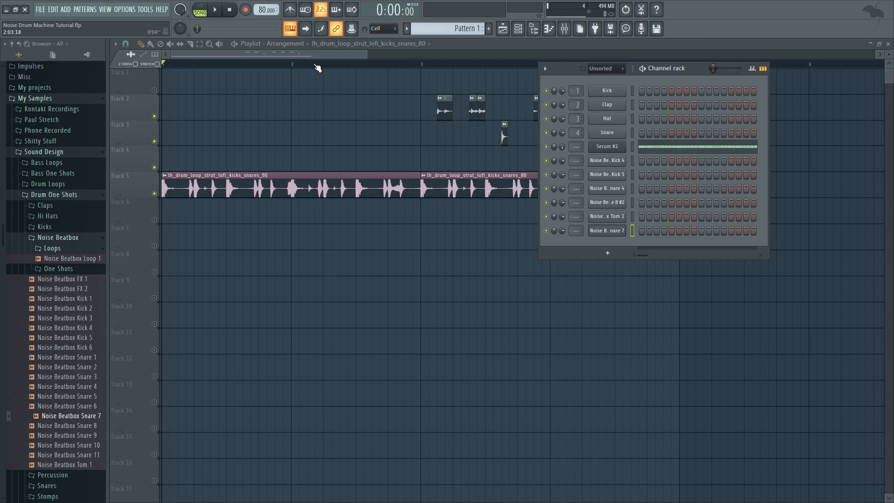
# Play the drum arrangement in the playlist from the start and again from bar 3 to hear the beatbox samples
pyautogui.press('F6')
pyautogui.press('space')
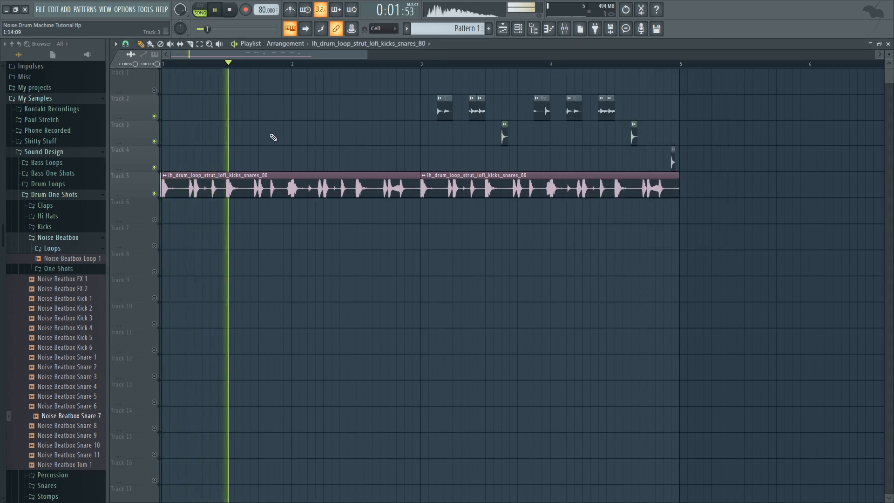
pyautogui.press('space')
pyautogui.click(421, 64)
pyautogui.press('space')
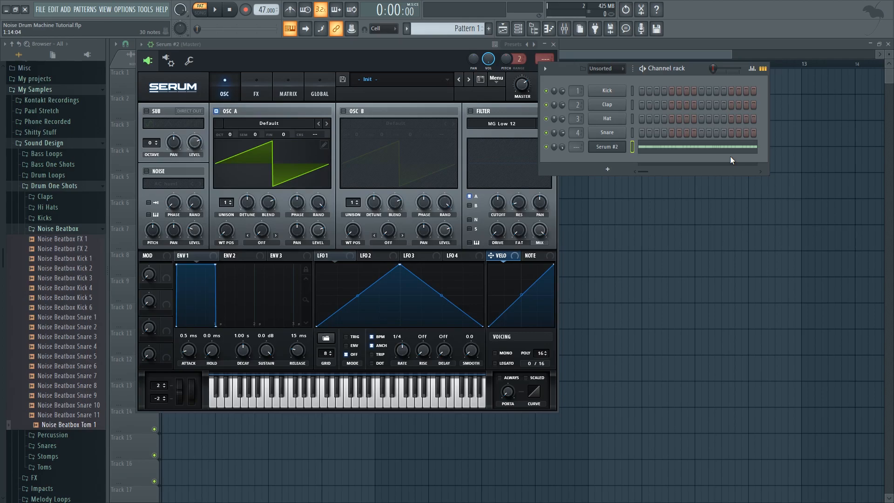
# Disable oscillator A in Serum, enable the Noise oscillator and load the H-Breath sample from Organics
pyautogui.click(217, 111)
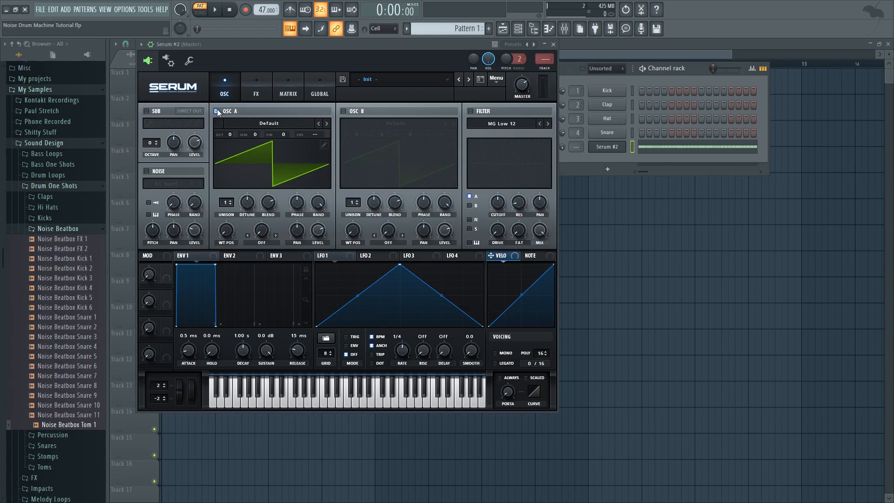
pyautogui.click(146, 171)
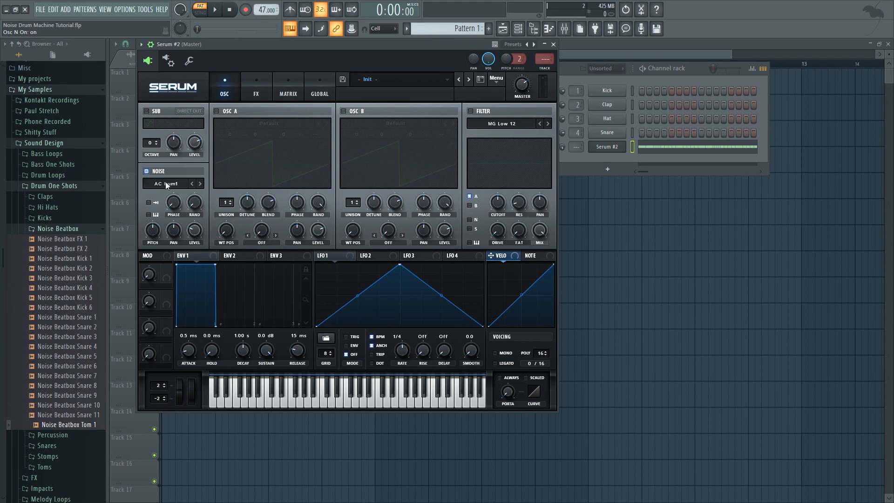
pyautogui.click(158, 185)
pyautogui.moveTo(198, 279)
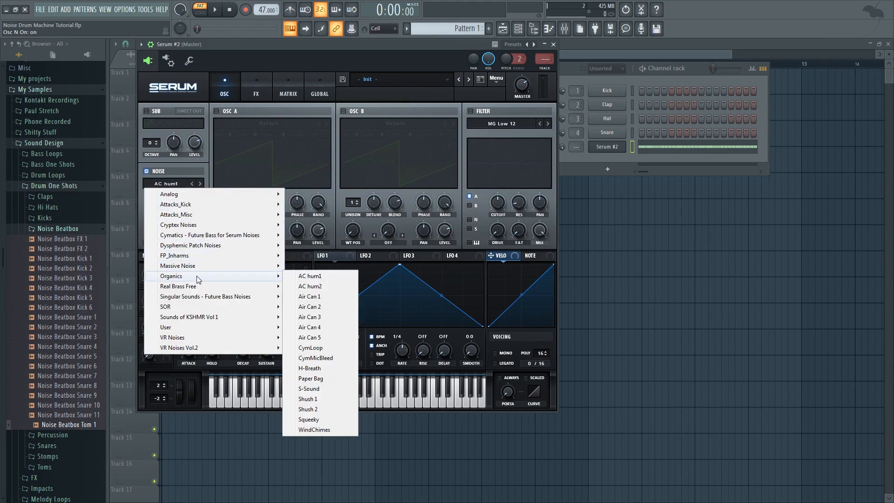
pyautogui.click(331, 369)
pyautogui.click(331, 368)
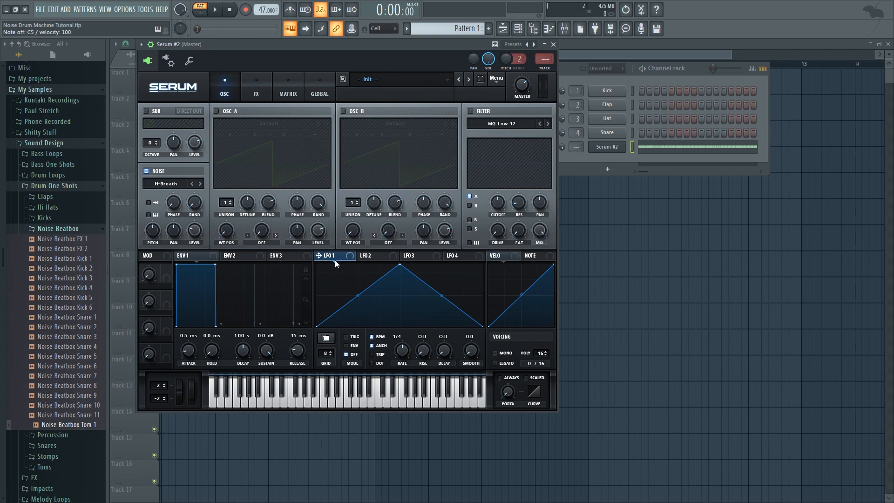
# Modulate the Noise level with LFO 1, shaped as a concave downward decay in ENV mode, and audition a note
pyautogui.moveTo(211, 233); pyautogui.dragTo(192, 227)
pyautogui.moveTo(400, 265); pyautogui.dragTo(317, 265)
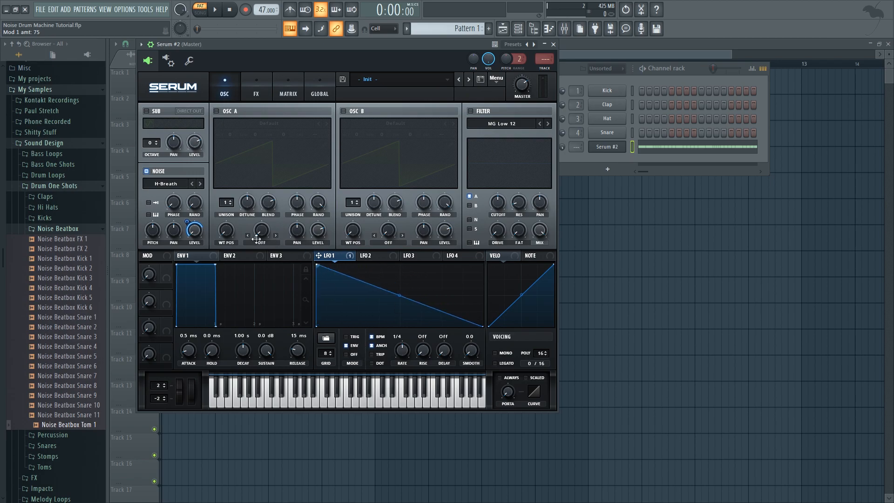
pyautogui.moveTo(399, 297); pyautogui.dragTo(400, 308)
pyautogui.press('z')
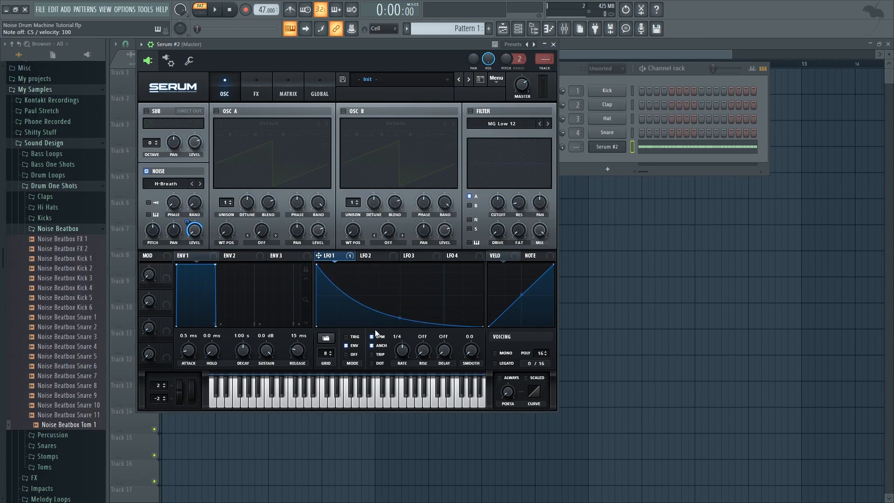
# Turn off BPM sync for LFO 1, set its rate to 4.7 Hz and audition the sound
pyautogui.click(372, 336)
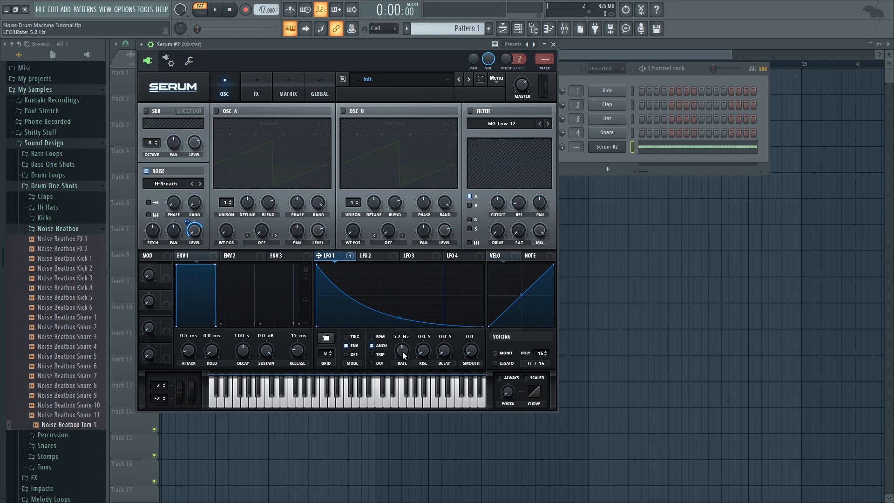
pyautogui.scroll(-2, 403, 356)
pyautogui.press('z')
pyautogui.press('z')
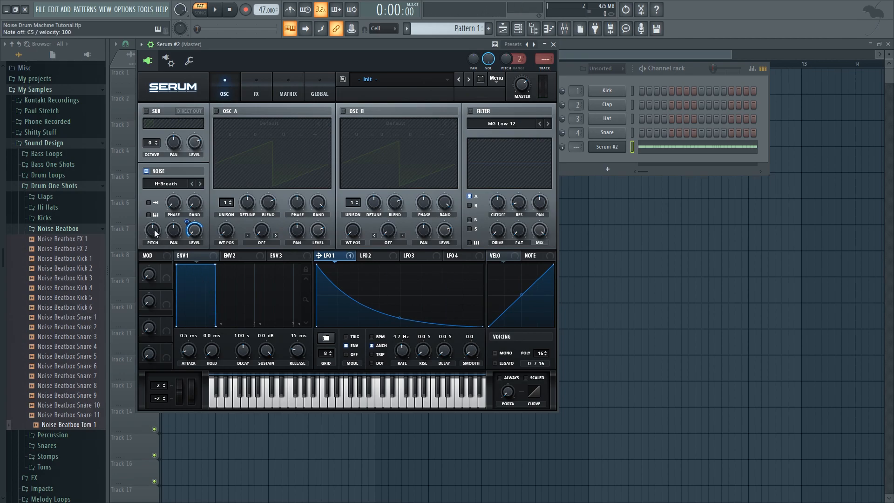
# Lower the Noise oscillator's pitch and assign Macro 1 to modulate it
pyautogui.moveTo(154, 243); pyautogui.dragTo(190, 318)
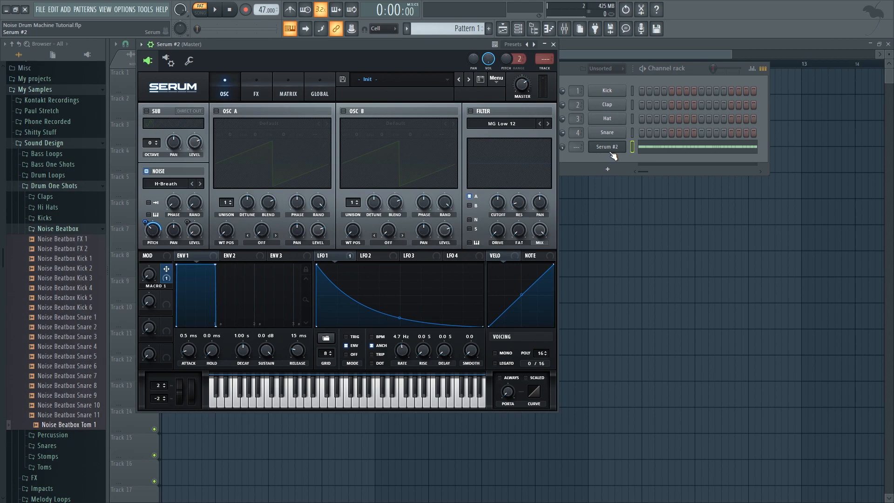
pyautogui.moveTo(155, 272)
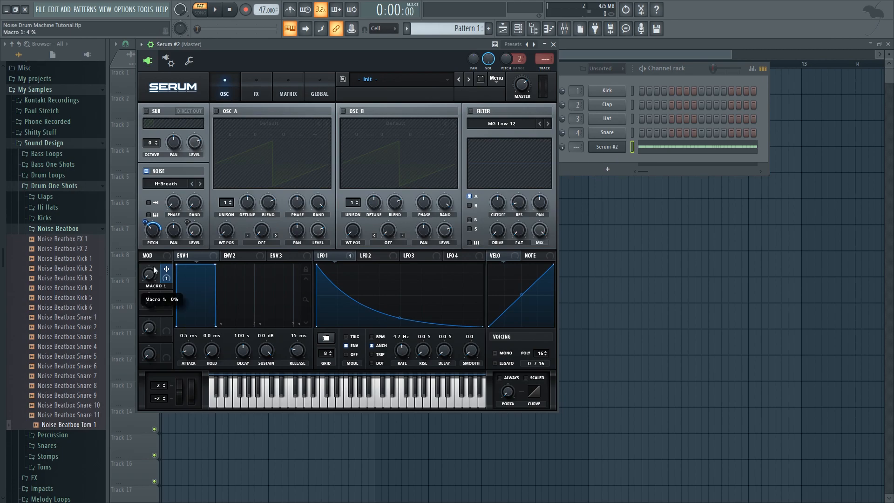
# Play the Serum #2 pattern in the piano roll to review its repeated C3 notes, and close the piano roll
pyautogui.rightClick(625, 148)
pyautogui.click(631, 150)
pyautogui.press('space')
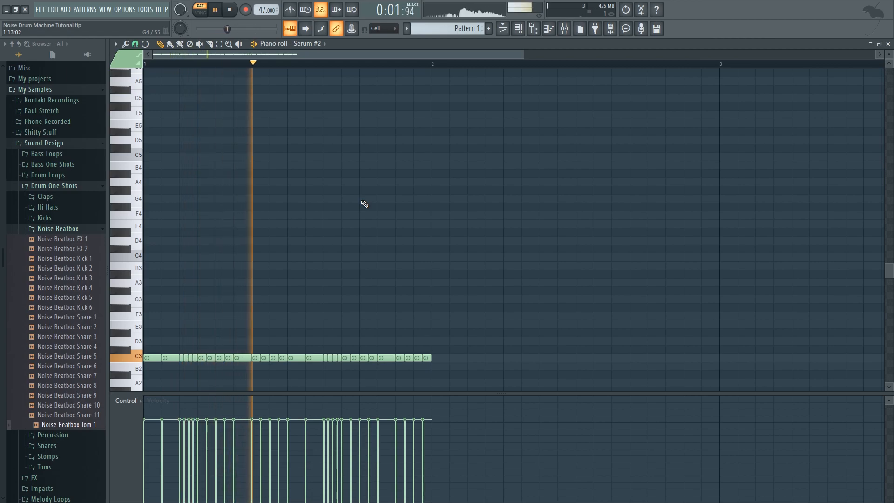
pyautogui.press('space')
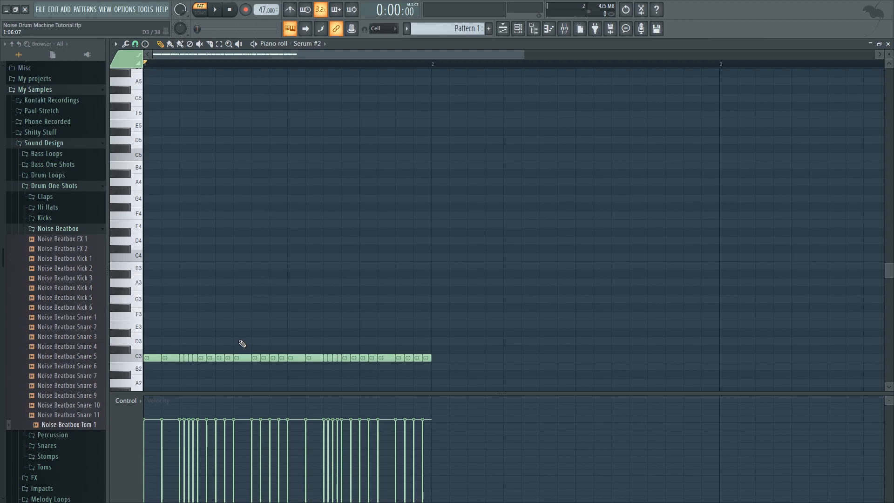
pyautogui.click(888, 43)
pyautogui.click(334, 60)
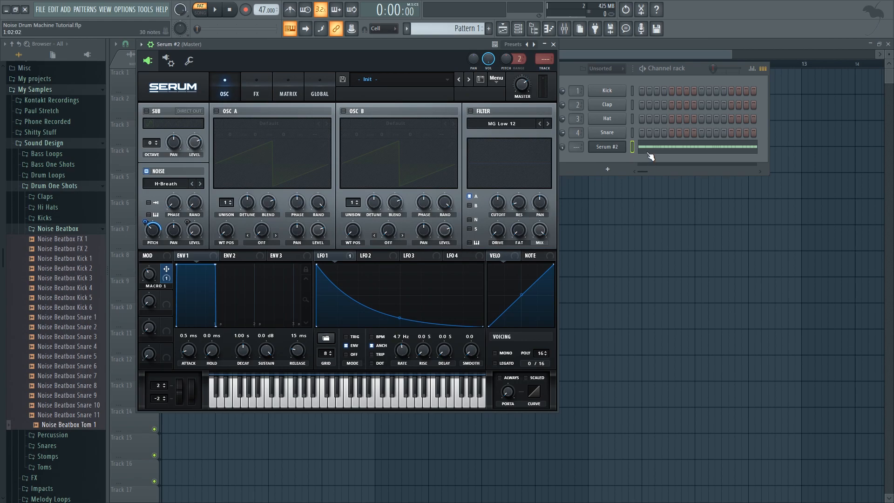
# Add Chaos1 as a modulation source for the Noise pitch and check the global Chaos settings
pyautogui.rightClick(153, 234)
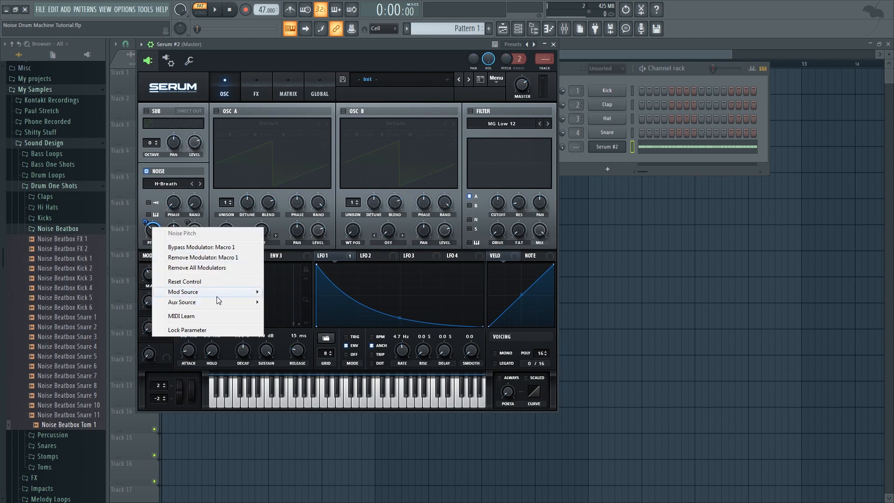
pyautogui.moveTo(217, 296)
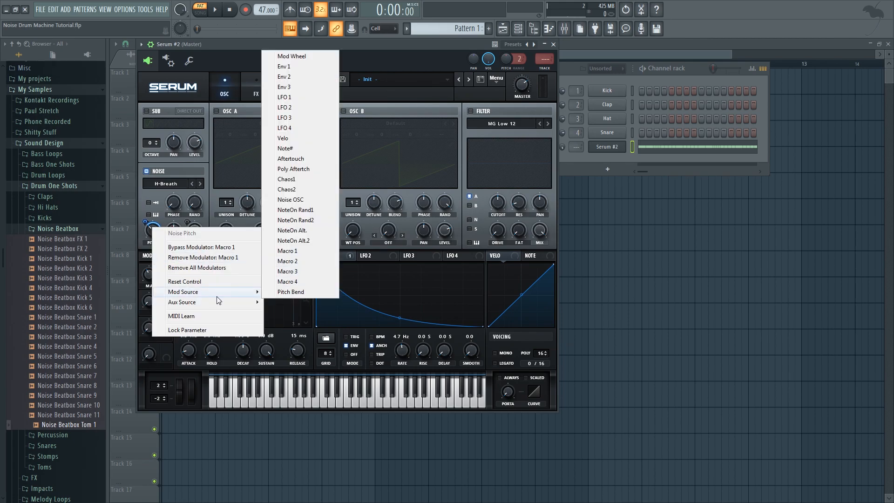
pyautogui.click(303, 181)
pyautogui.click(311, 96)
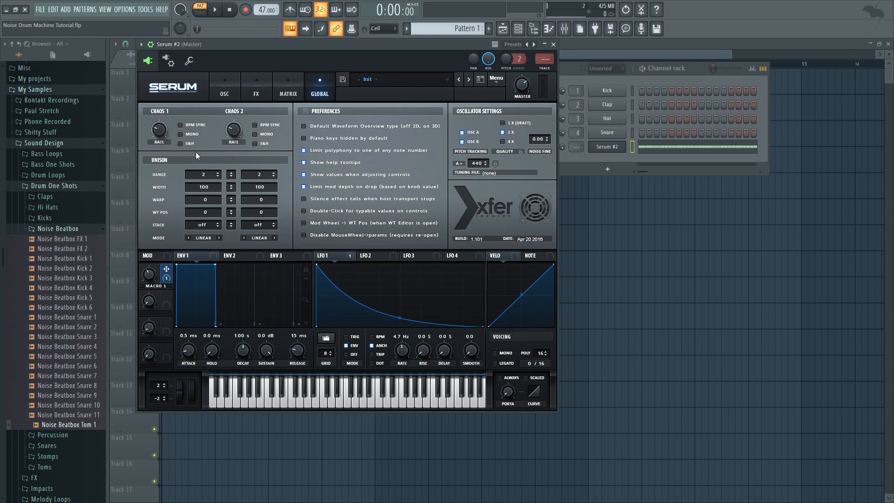
pyautogui.click(227, 93)
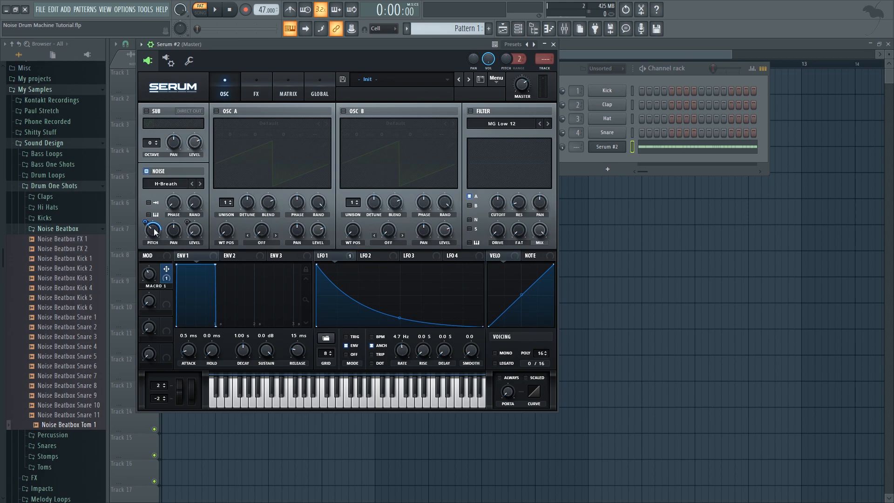
# Set the Chaos1 to Noise Pitch amount to a slightly negative value in the modulation matrix, auditioning notes
pyautogui.click(262, 92)
pyautogui.click(284, 91)
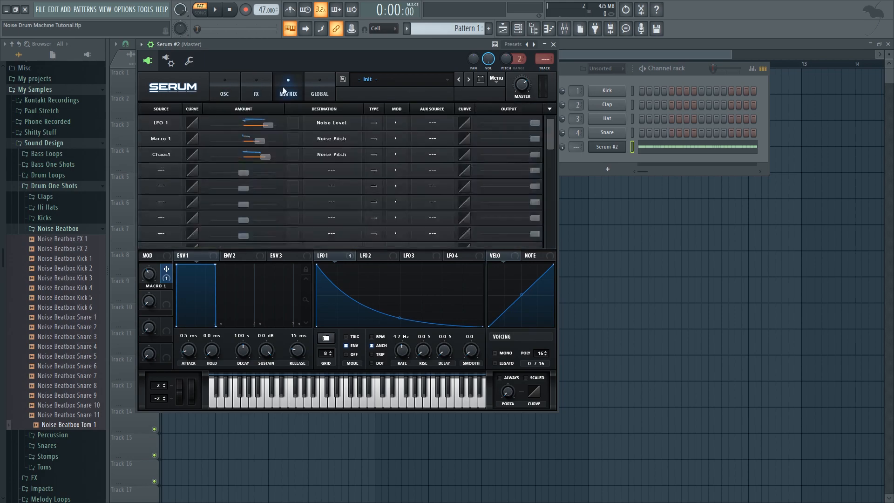
pyautogui.press('z')
pyautogui.press('z')
pyautogui.press('z')
pyautogui.press('z')
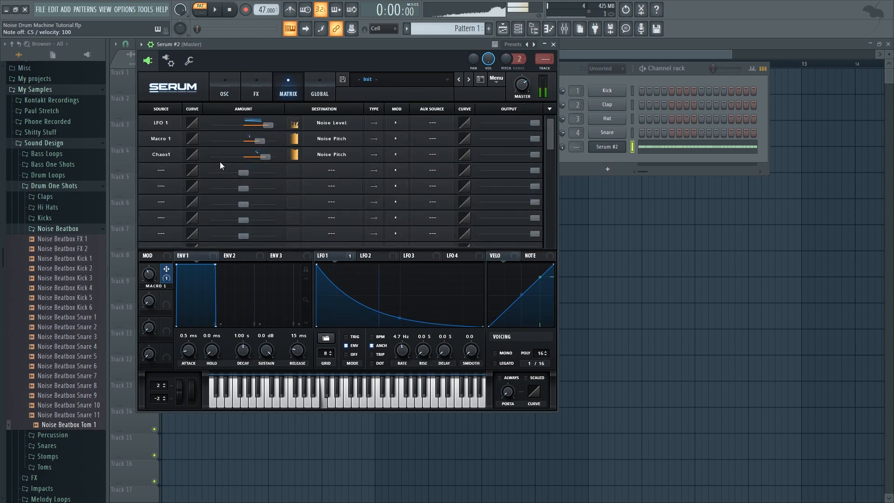
pyautogui.moveTo(263, 154); pyautogui.dragTo(234, 158)
pyautogui.press('z')
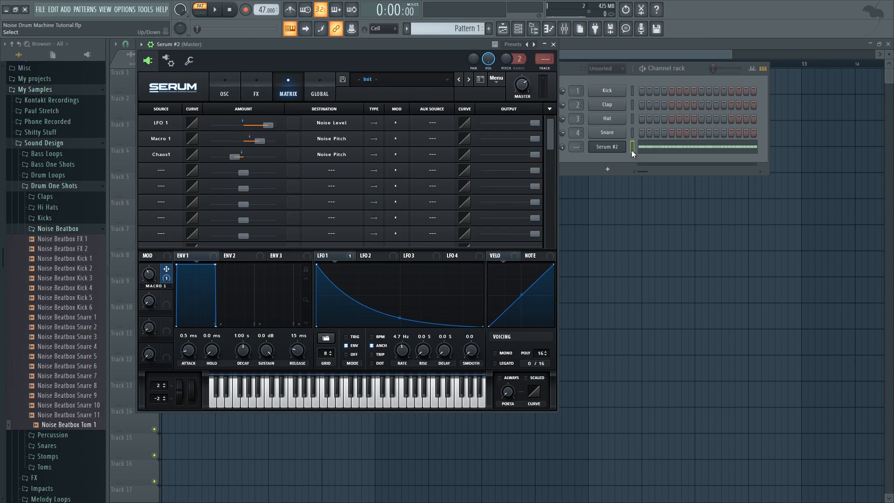
# Play the pattern and raise Macro 1 to 47% to hear the noise pitch change
pyautogui.press('space')
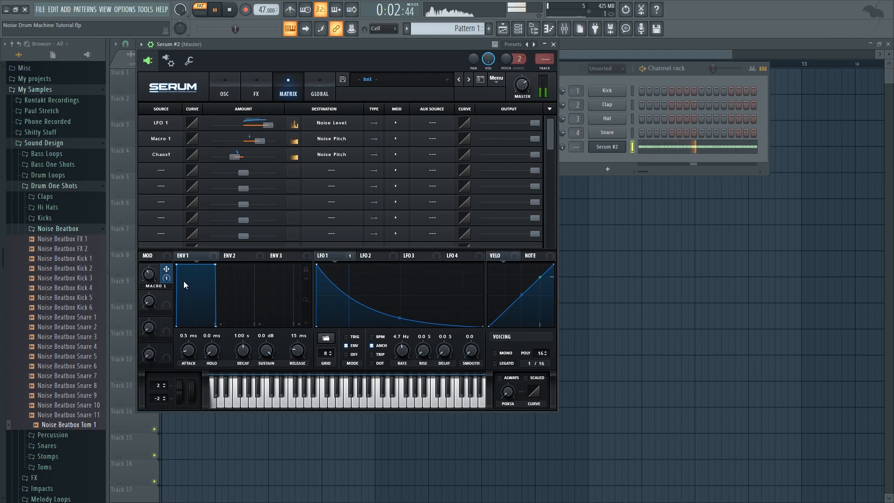
pyautogui.press('space')
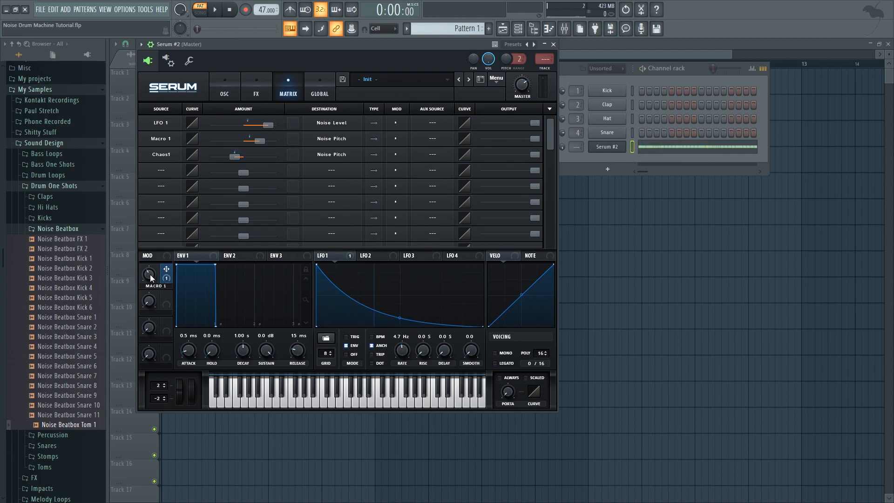
pyautogui.moveTo(151, 277)
pyautogui.moveTo(155, 271); pyautogui.dragTo(166, 287)
pyautogui.press('space')
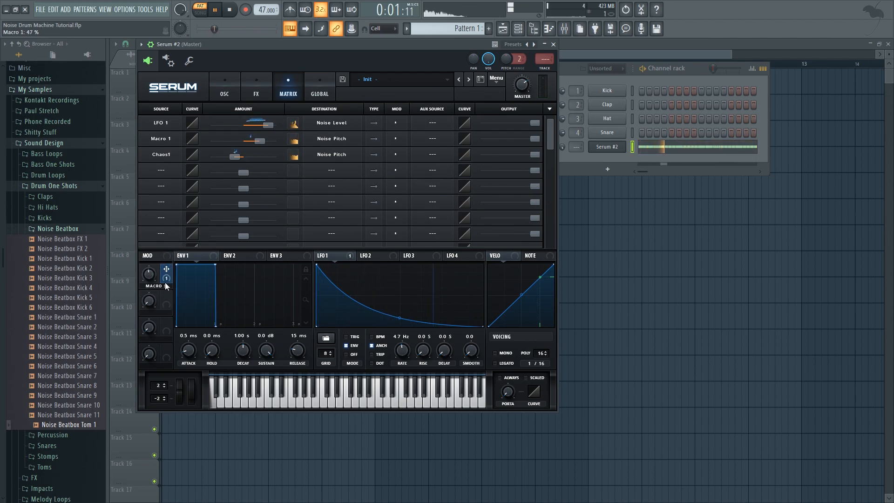
pyautogui.press('space')
# Enable SoftClip distortion with increased drive and a compressor in multiband mode in Serum's effects rack
pyautogui.click(264, 82)
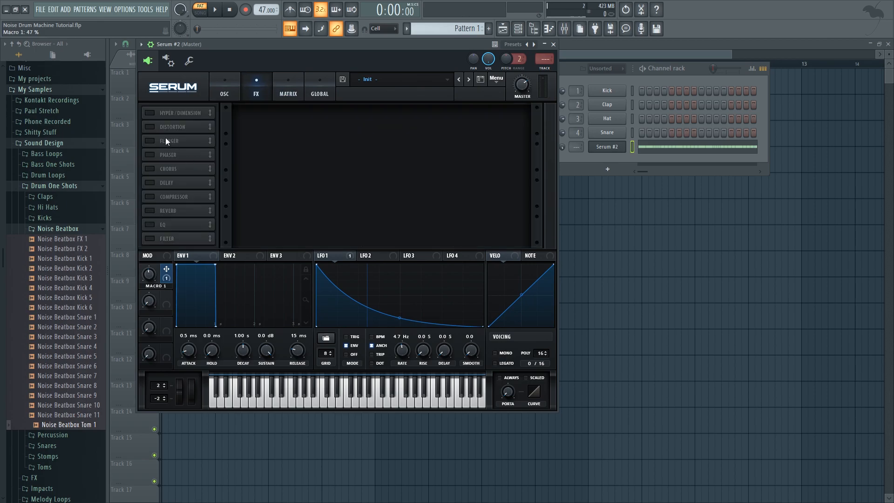
pyautogui.click(150, 127)
pyautogui.click(327, 121)
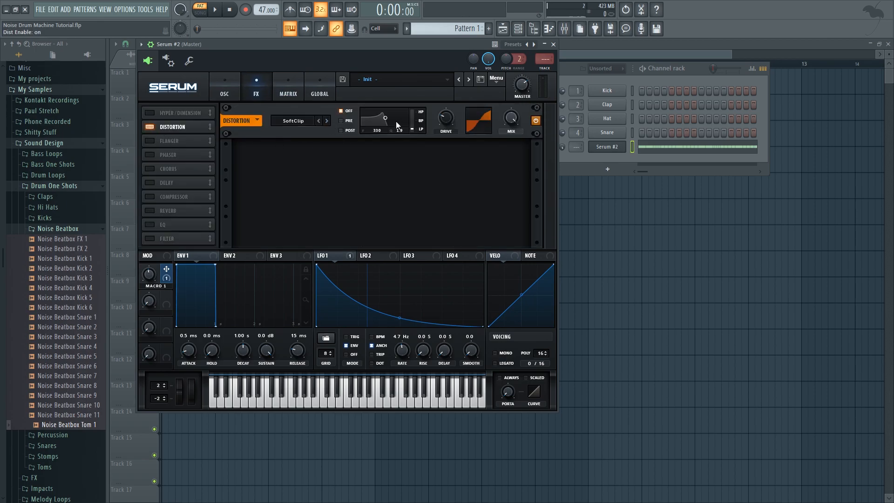
pyautogui.moveTo(443, 122); pyautogui.dragTo(491, 79)
pyautogui.click(150, 197)
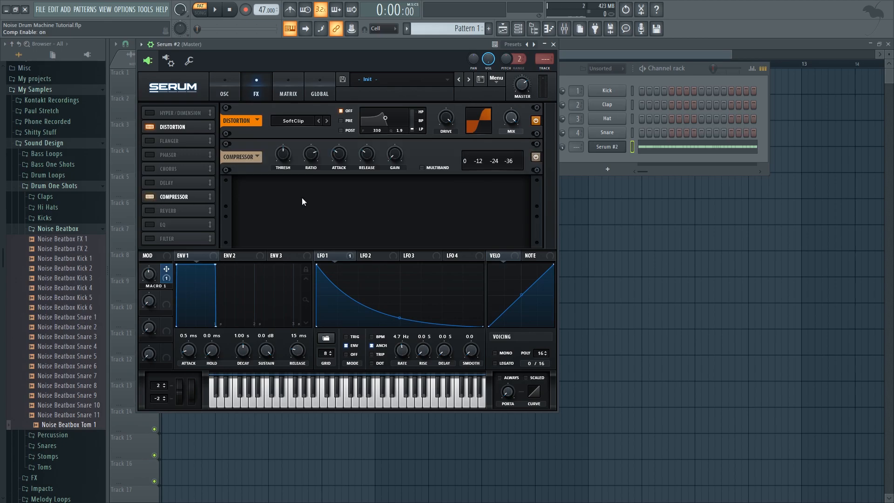
pyautogui.click(422, 167)
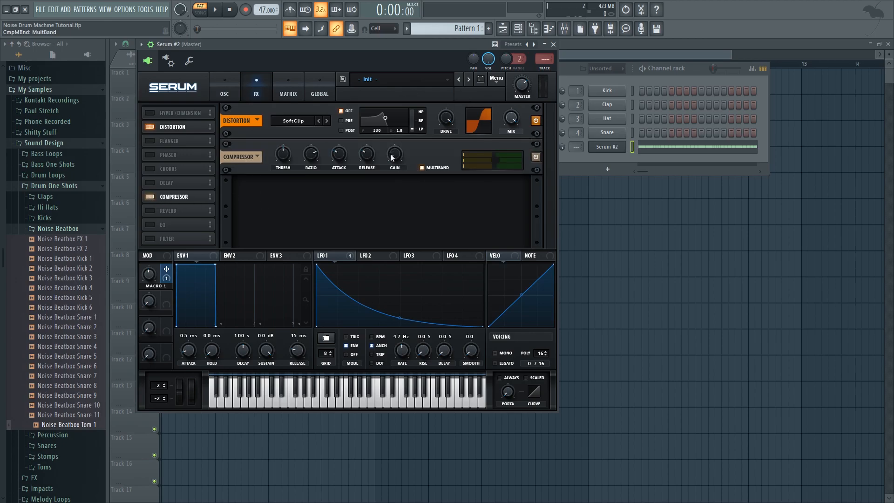
# Play the pattern through the effects while adjusting Macro 1 to 41%
pyautogui.press('space')
pyautogui.click(225, 89)
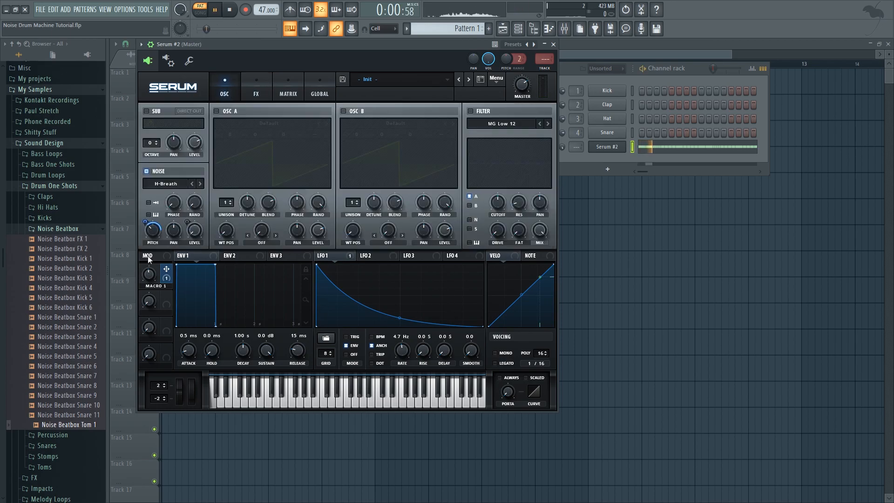
pyautogui.moveTo(145, 280)
pyautogui.moveTo(145, 280)
pyautogui.mouseDown()
pyautogui.moveTo(146, 289)
pyautogui.moveTo(154, 270)
pyautogui.mouseUp()
pyautogui.press('space')
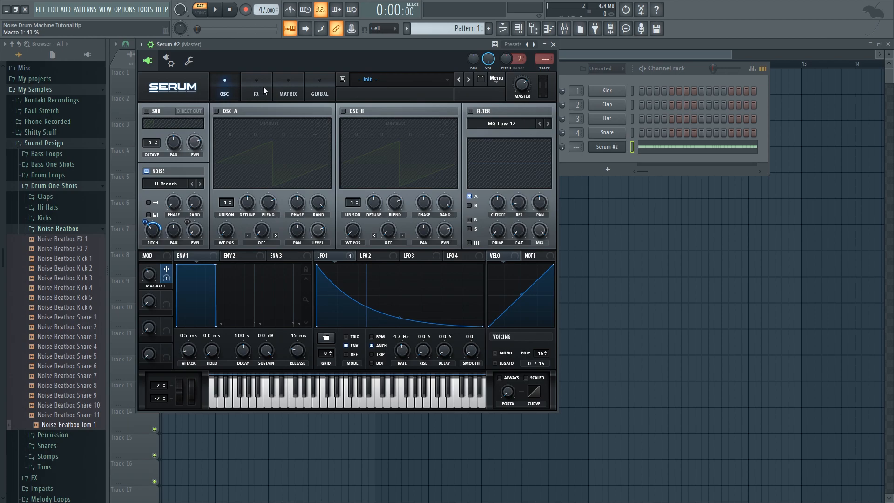
# Play the pattern while trying a different Chaos 1 rate, and set Macro 1 to 21%
pyautogui.click(317, 82)
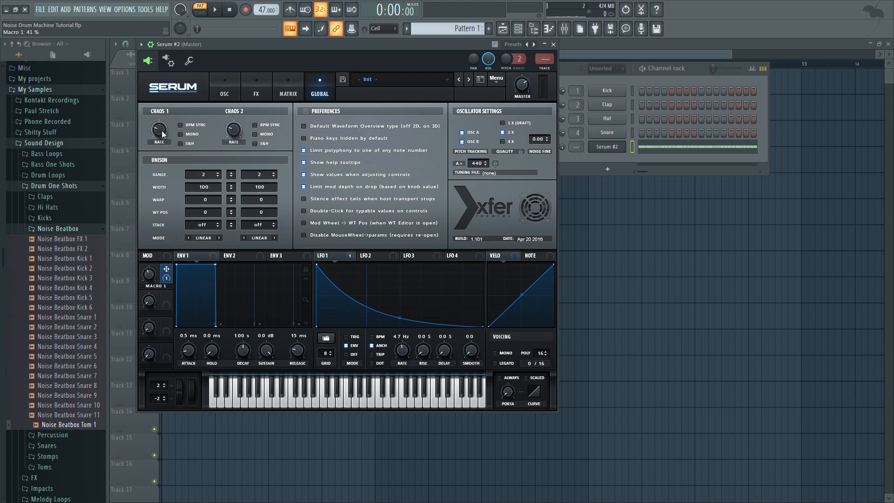
pyautogui.press('space')
pyautogui.moveTo(162, 134); pyautogui.dragTo(211, 68)
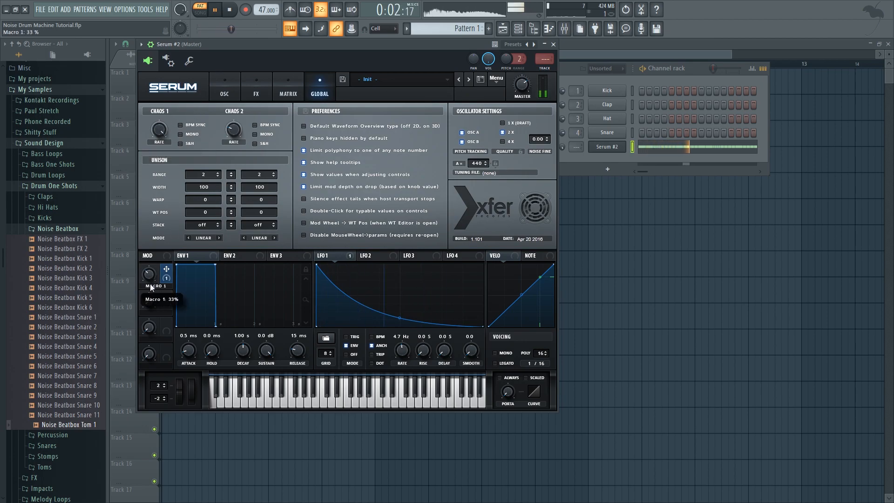
pyautogui.press('space')
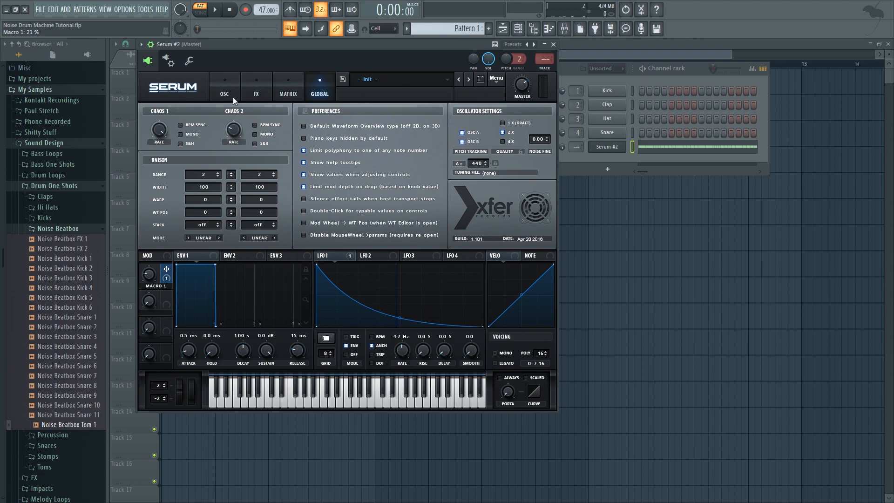
# Reset the Chaos 1 rate to its default and play the pattern while trying a rate of 1000
pyautogui.rightClick(162, 129)
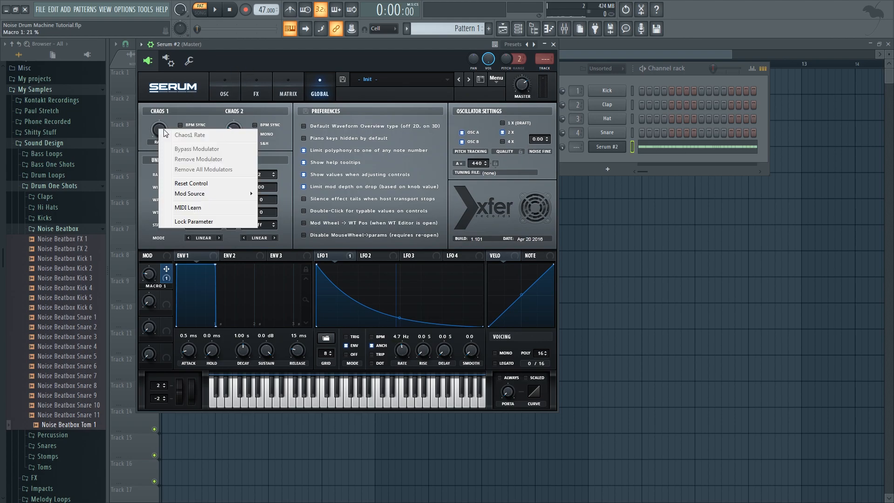
pyautogui.click(185, 183)
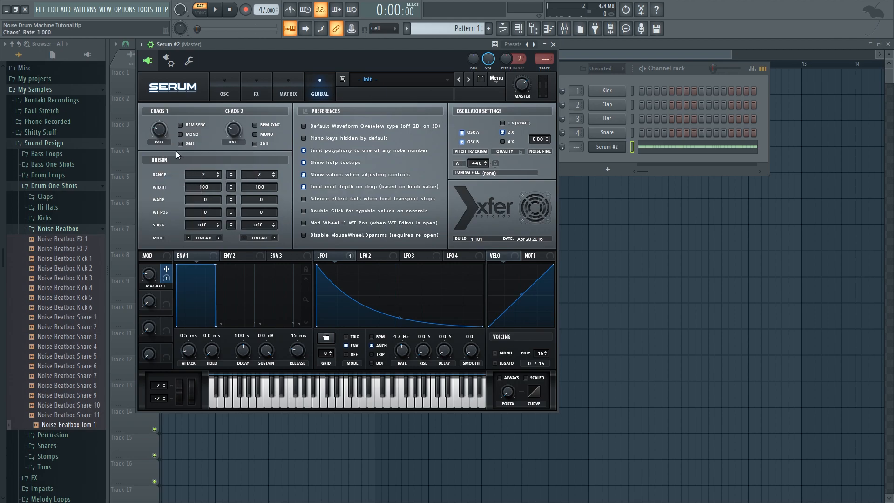
pyautogui.press('space')
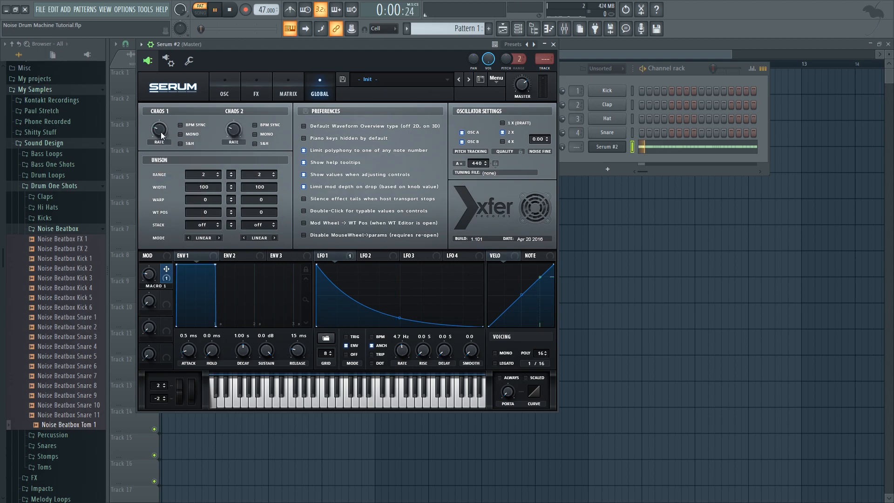
pyautogui.press('space')
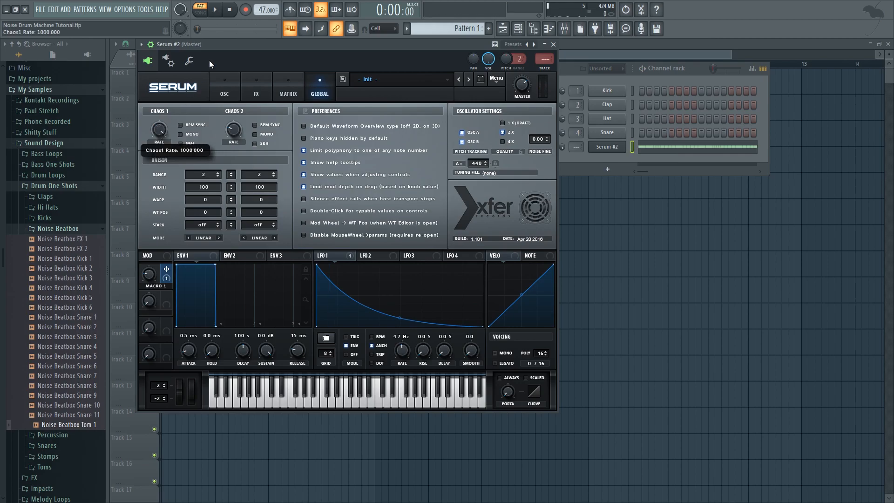
# Play the pattern while raising Macro 1, reset the Chaos 1 rate to its default, and replay the pattern briefly
pyautogui.press('space')
pyautogui.moveTo(147, 274); pyautogui.dragTo(158, 254)
pyautogui.press('space')
pyautogui.rightClick(160, 130)
pyautogui.click(198, 184)
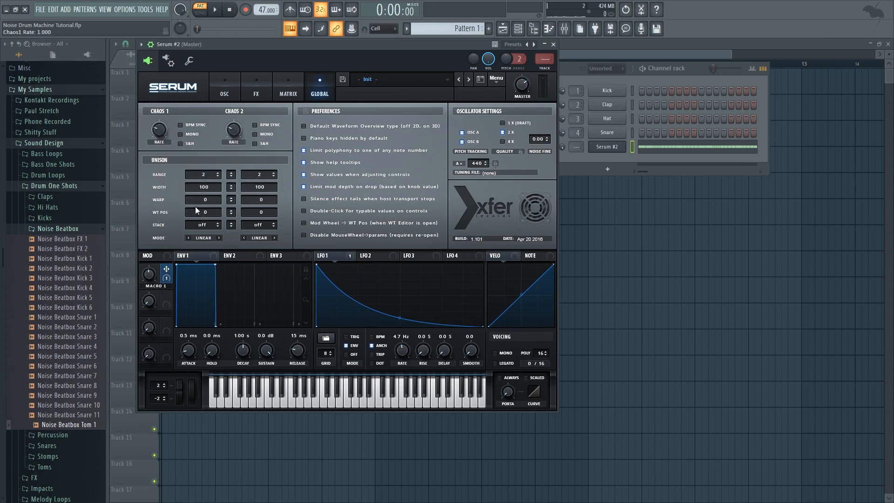
pyautogui.press('space')
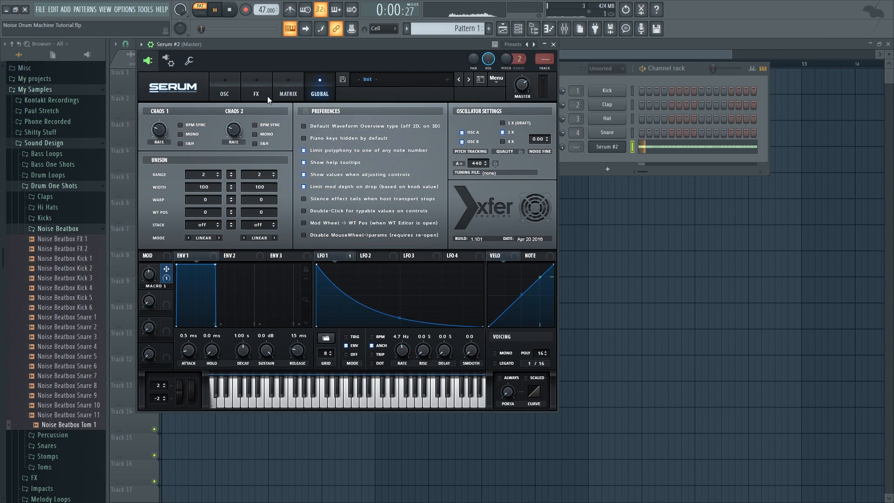
pyautogui.press('space')
# Try NoteOn Rand1 in place of Chaos1 as the Noise Pitch modulation source and play the pattern
pyautogui.click(278, 96)
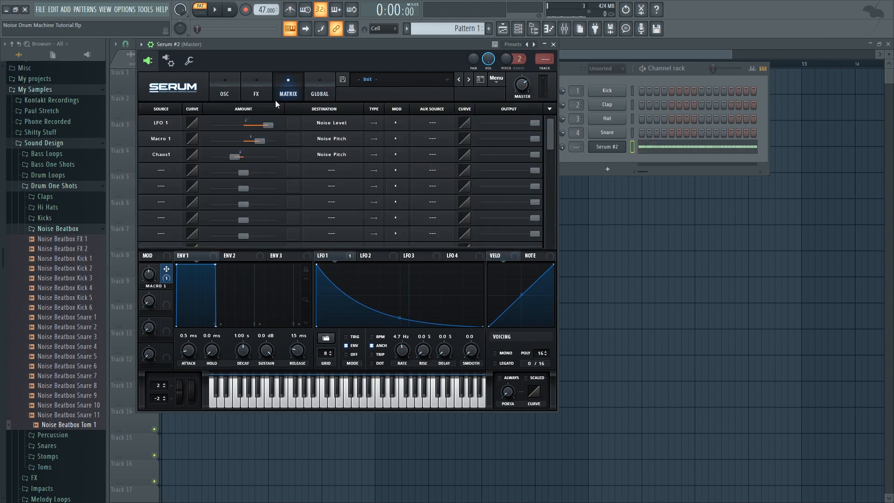
pyautogui.click(167, 155)
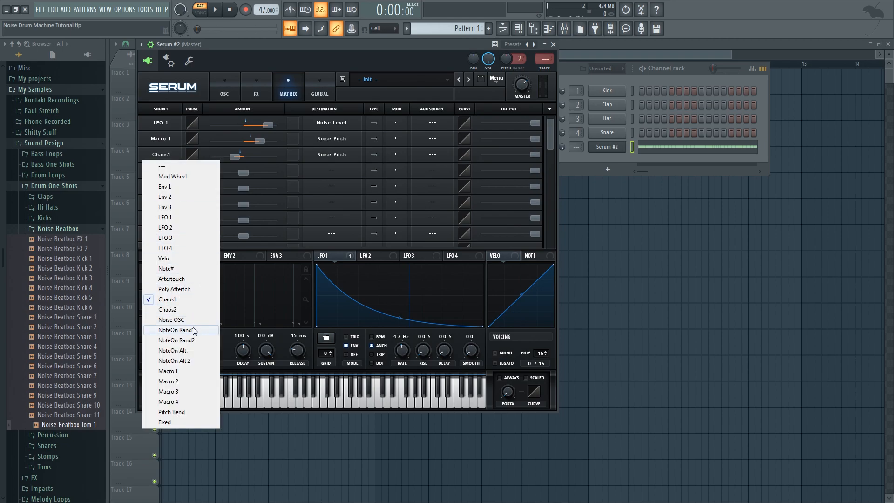
pyautogui.click(175, 331)
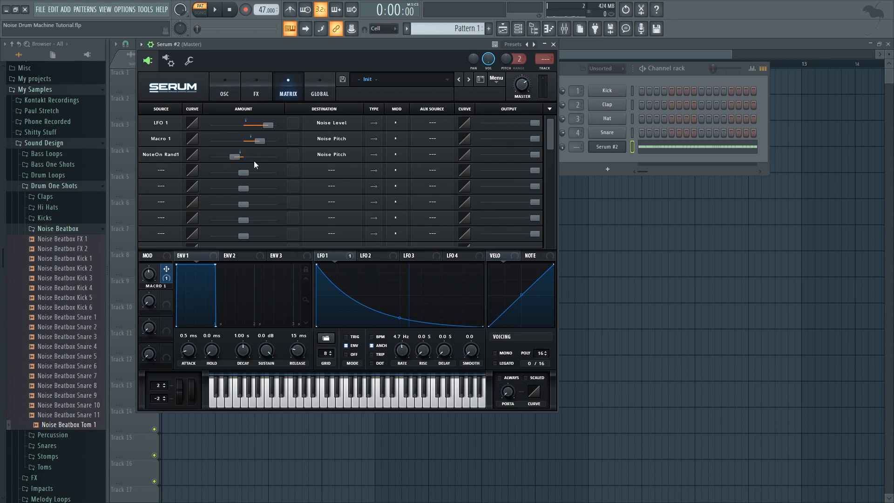
pyautogui.press('space')
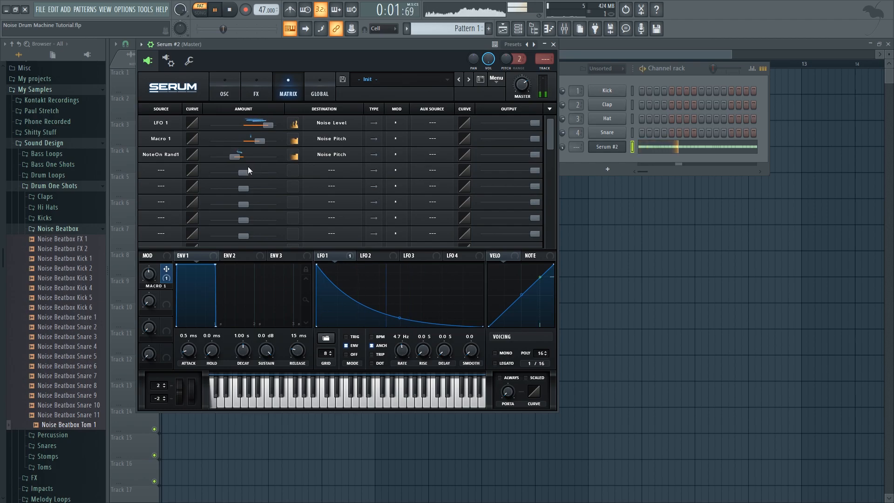
pyautogui.press('space')
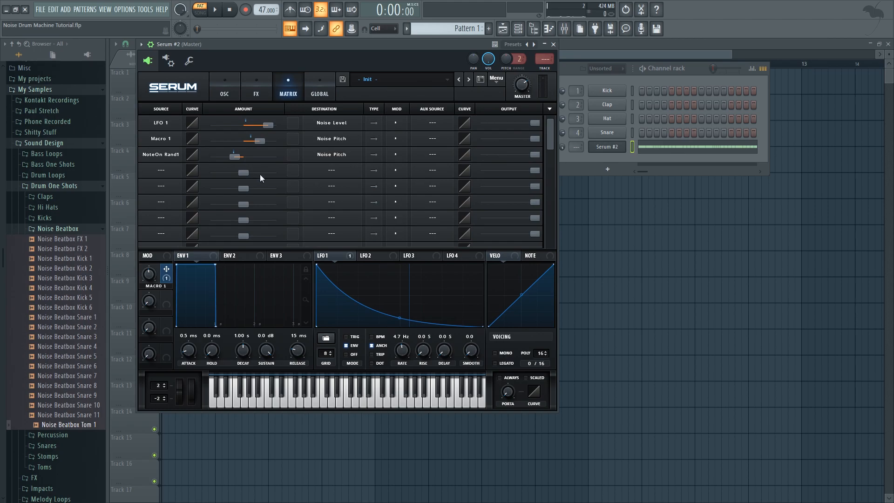
# Set the third modulation row's source back to Chaos1 and show Serum's oscillator page
pyautogui.click(173, 155)
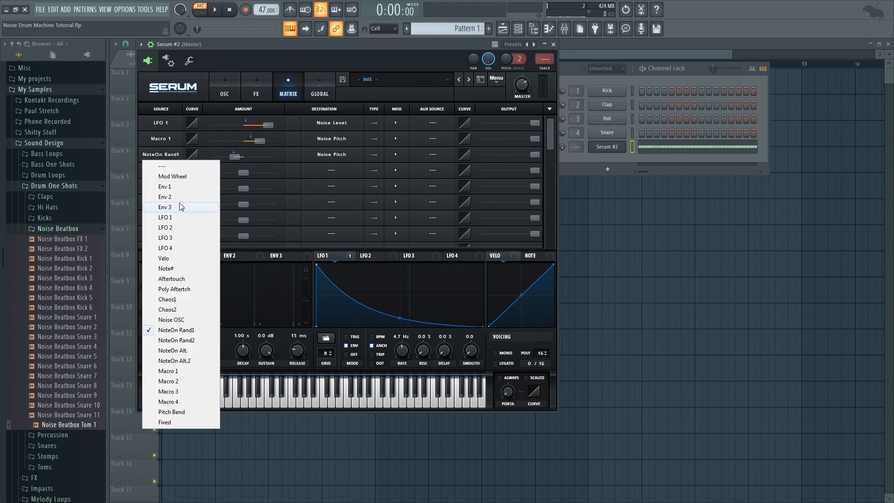
pyautogui.click(189, 299)
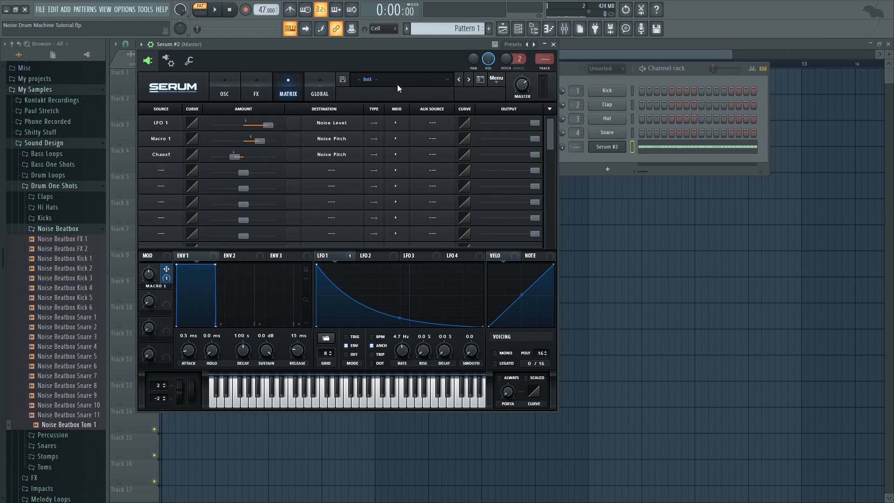
pyautogui.moveTo(434, 39); pyautogui.dragTo(524, 65)
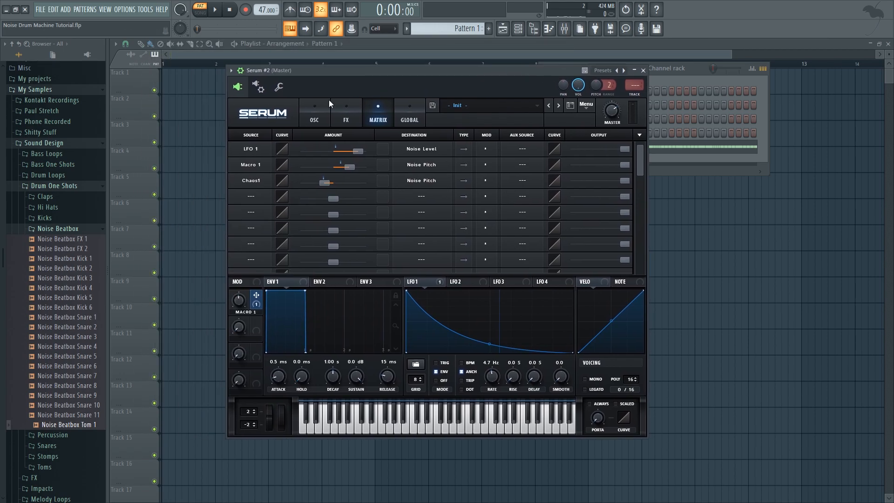
pyautogui.click(315, 107)
# Open the second Edison on the mixer's Master track and arm it to record on play
pyautogui.click(563, 29)
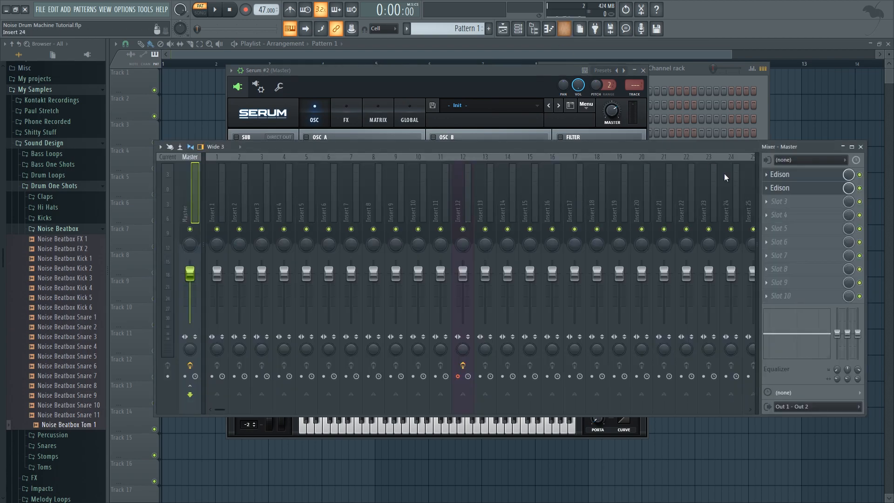
pyautogui.click(787, 185)
pyautogui.click(516, 135)
pyautogui.click(513, 172)
pyautogui.click(490, 136)
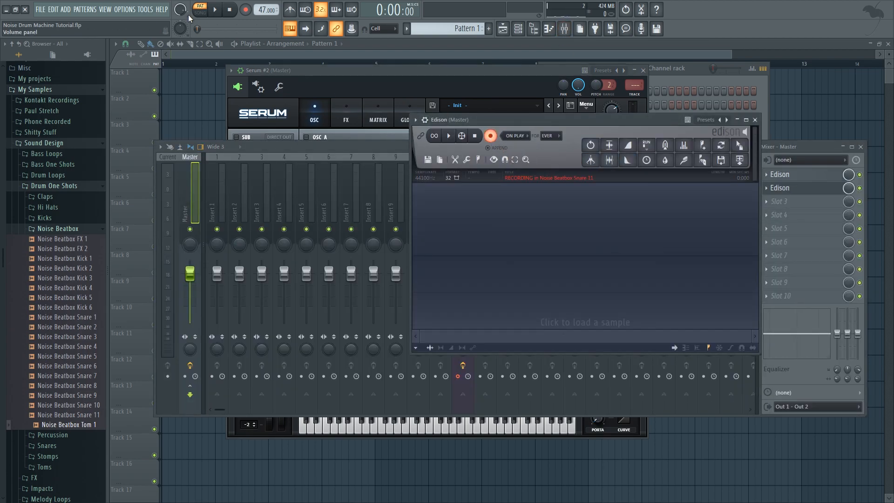
# Record the playing pattern into Edison while adjusting Serum's Macro 1, and stop playback and recording
pyautogui.click(218, 9)
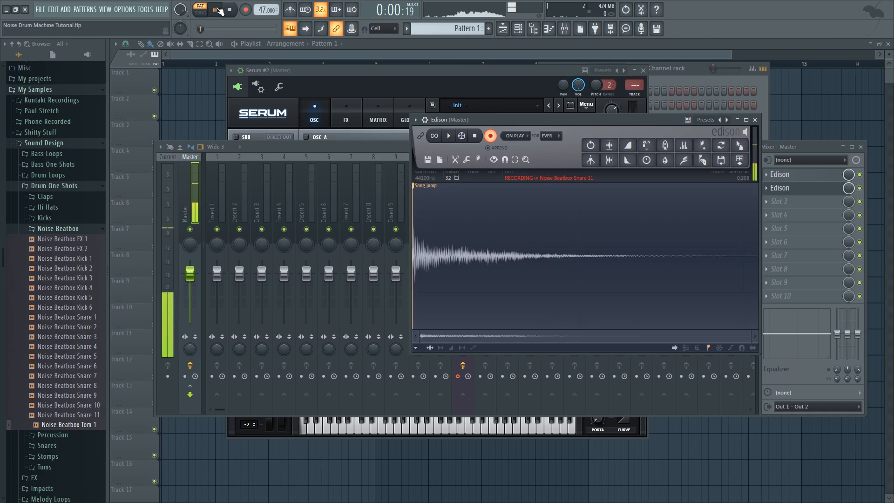
pyautogui.click(378, 74)
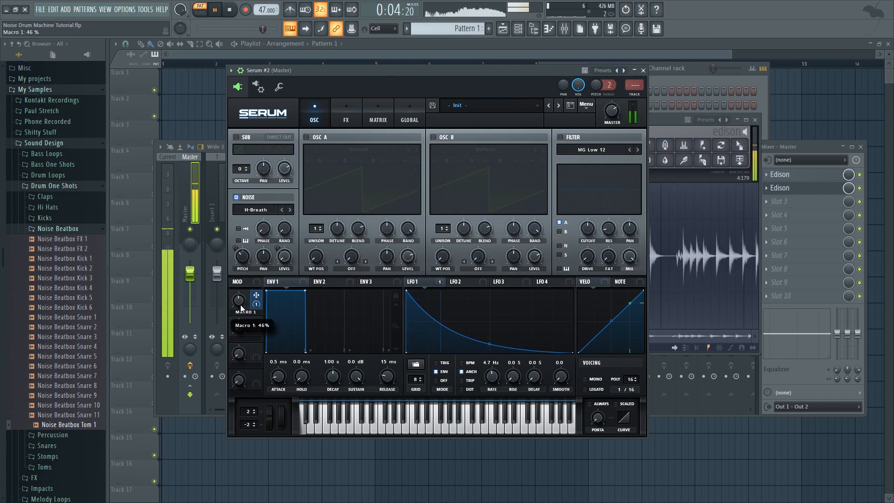
pyautogui.moveTo(239, 311)
pyautogui.mouseDown()
pyautogui.moveTo(240, 322)
pyautogui.moveTo(254, 282)
pyautogui.mouseUp()
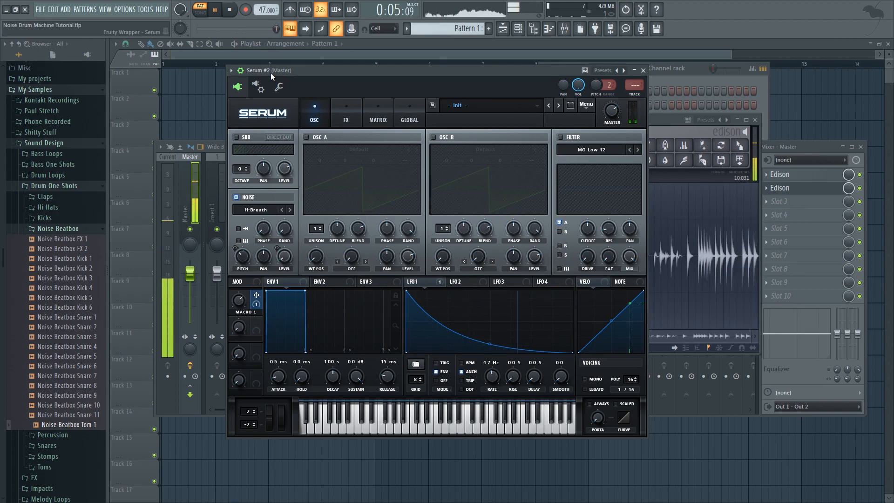
pyautogui.click(217, 11)
pyautogui.click(658, 120)
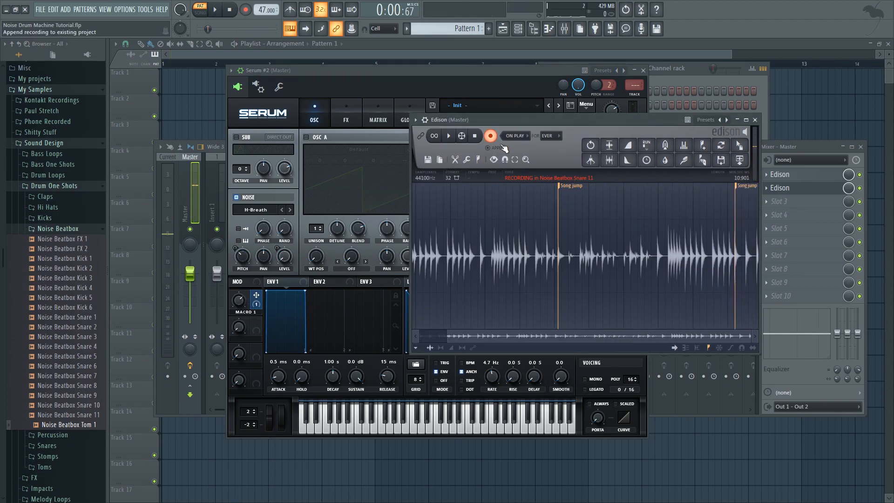
pyautogui.click(491, 137)
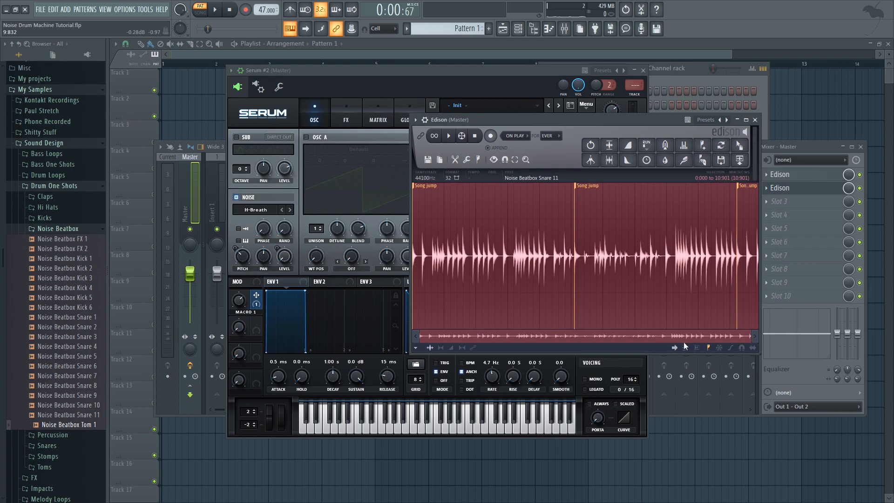
# Play back the Edison recording and select the drum hit from 0:570 to 0:781
pyautogui.scroll(2, 420, 274)
pyautogui.press('space')
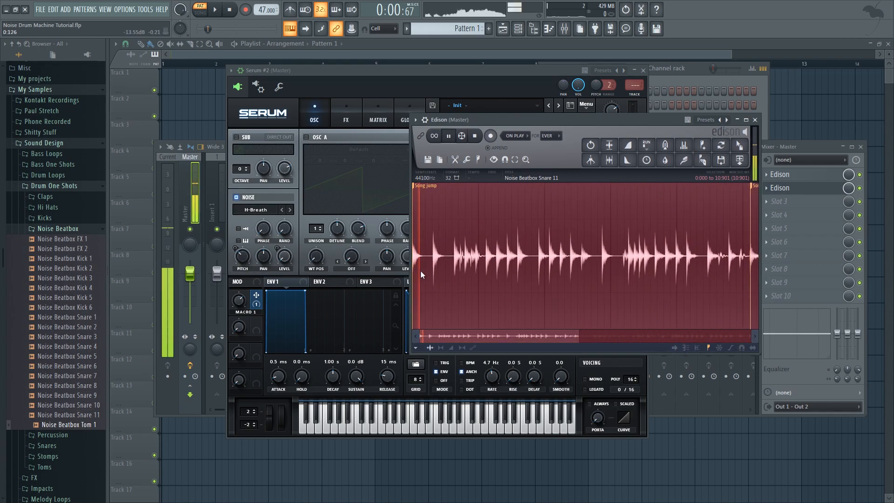
pyautogui.press('space')
pyautogui.moveTo(450, 264); pyautogui.dragTo(464, 266)
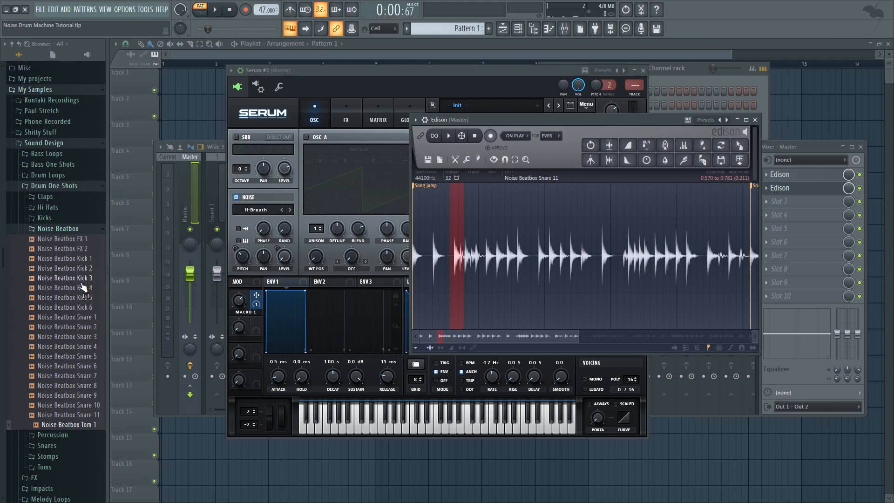
# Preview saved Noise Beatbox one-shots in the sample browser, including Kick 6 and Snare 8
pyautogui.click(85, 279)
pyautogui.click(78, 299)
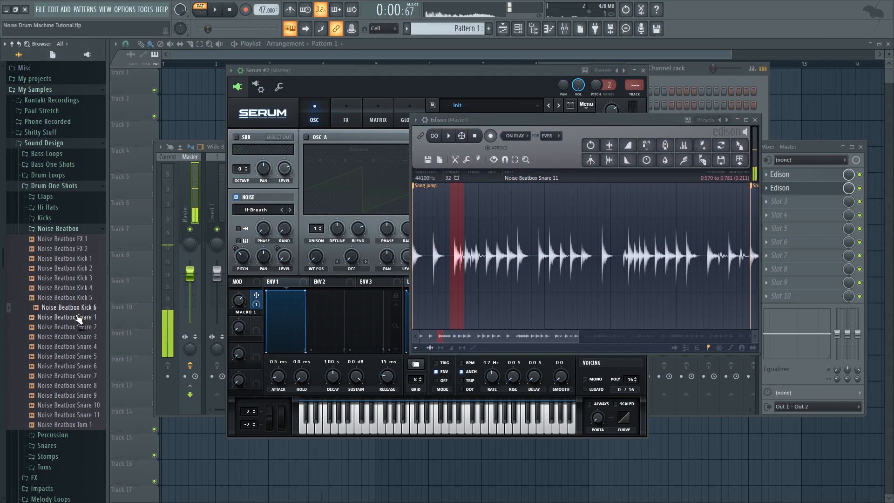
pyautogui.click(74, 385)
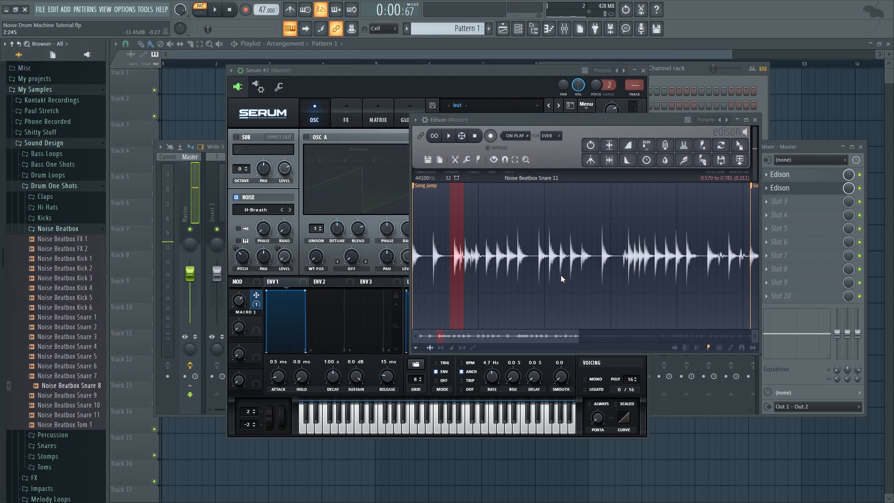
pyautogui.moveTo(579, 338); pyautogui.dragTo(882, 338)
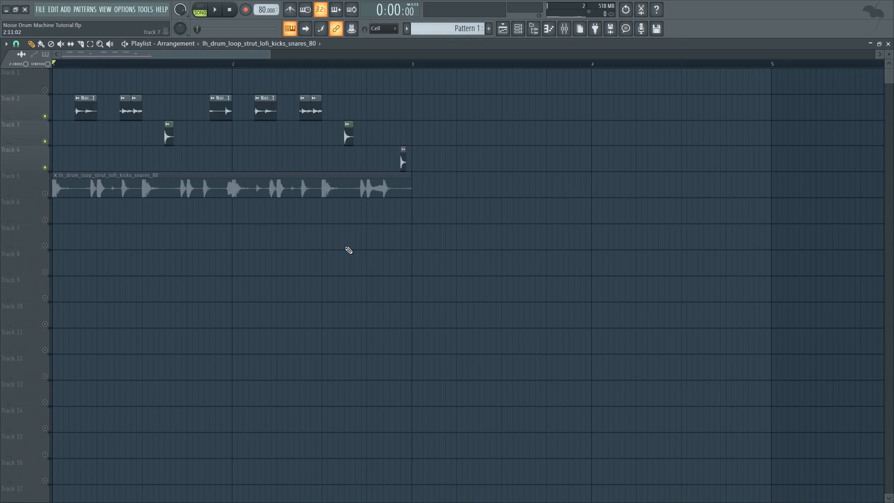
# Play the beatbox arrangement with its effects, and replay it with Fruity Convolver bypassed and FuzzPlus3 open
pyautogui.press('space')
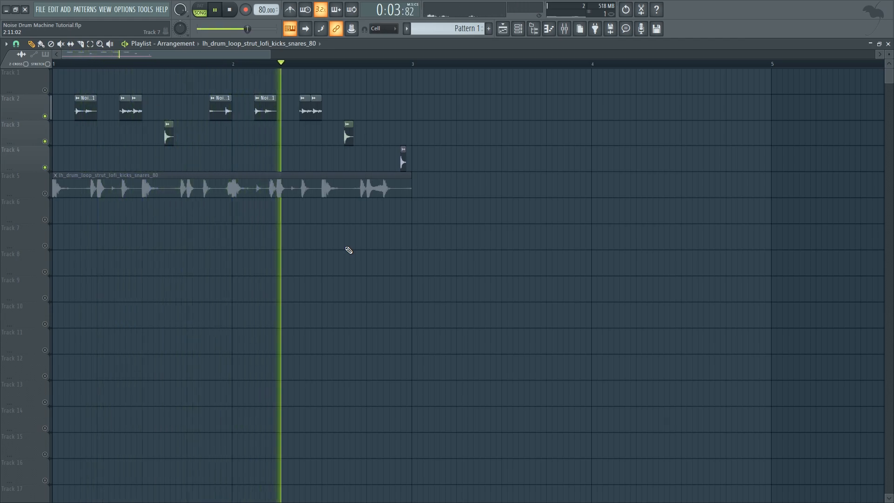
pyautogui.press('space')
pyautogui.click(565, 29)
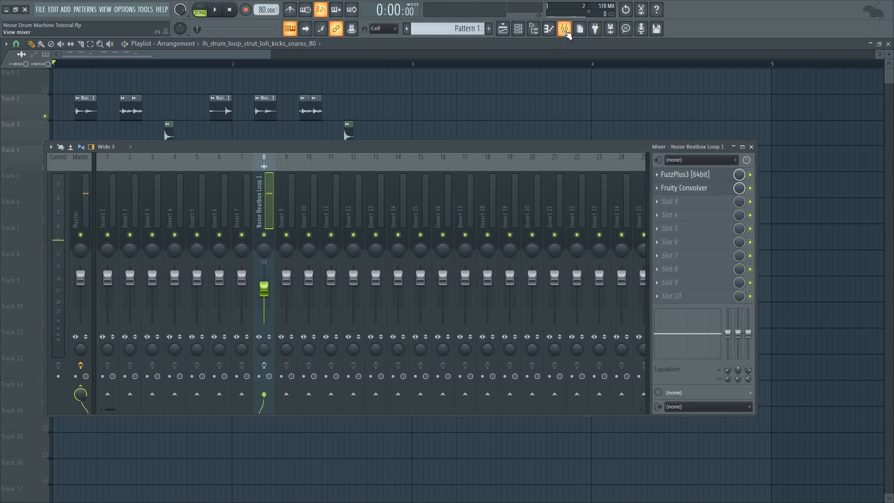
pyautogui.click(750, 188)
pyautogui.click(722, 176)
pyautogui.press('space')
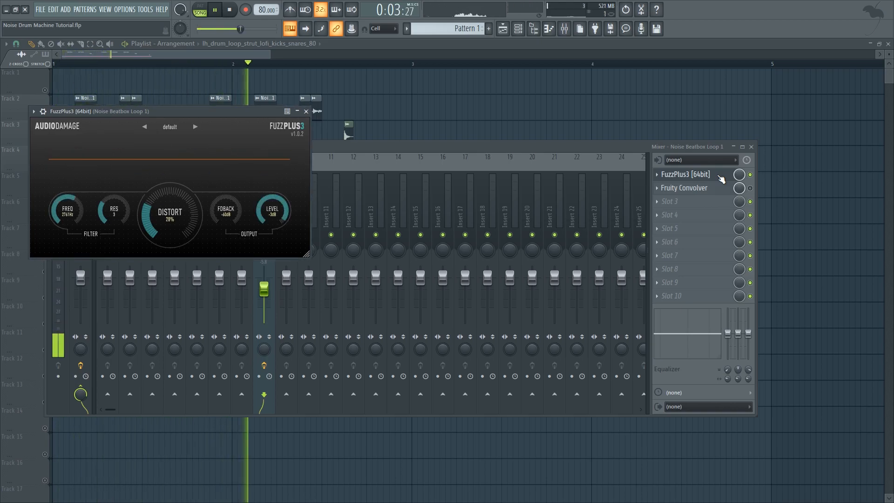
pyautogui.press('space')
# Re-enable Fruity Convolver, play the arrangement with its IMP Cabinet Model C impulse shown, and close both effect windows
pyautogui.click(751, 188)
pyautogui.click(699, 188)
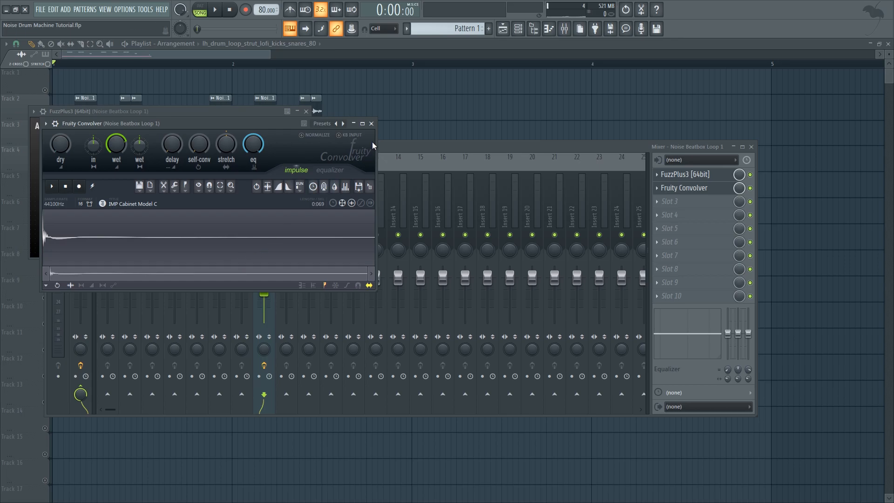
pyautogui.press('space')
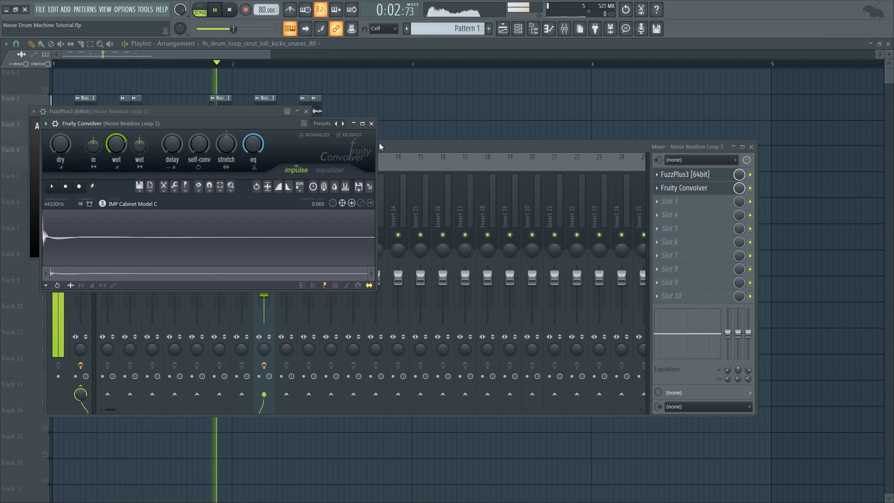
pyautogui.press('space')
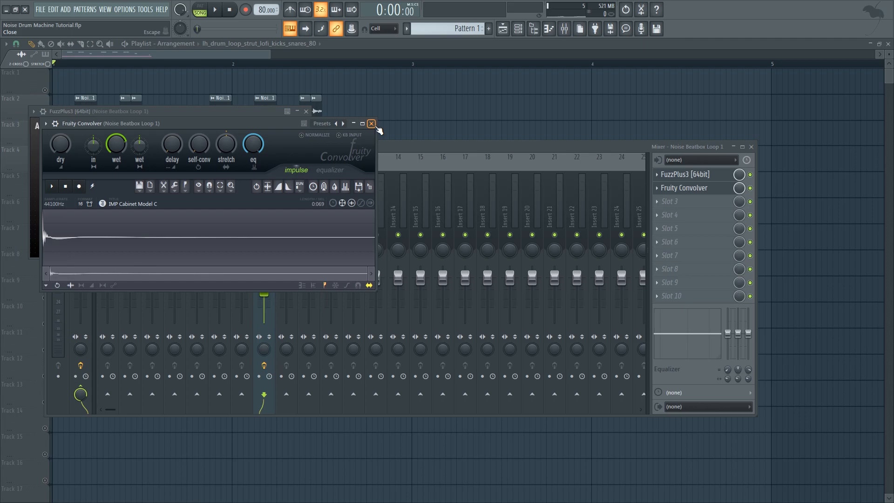
pyautogui.click(372, 123)
pyautogui.click(306, 112)
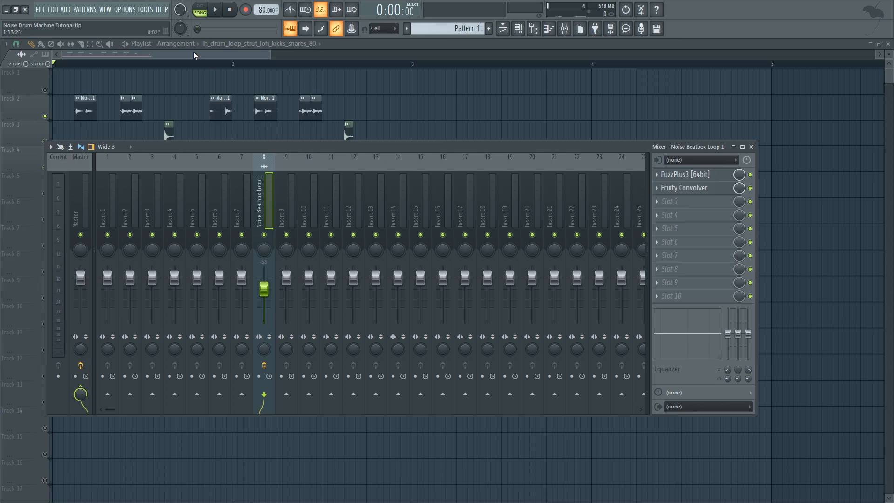
# Hide the mixer, unmute the drum loop on Track 5, and play it together with the beatbox clips
pyautogui.press('F9')
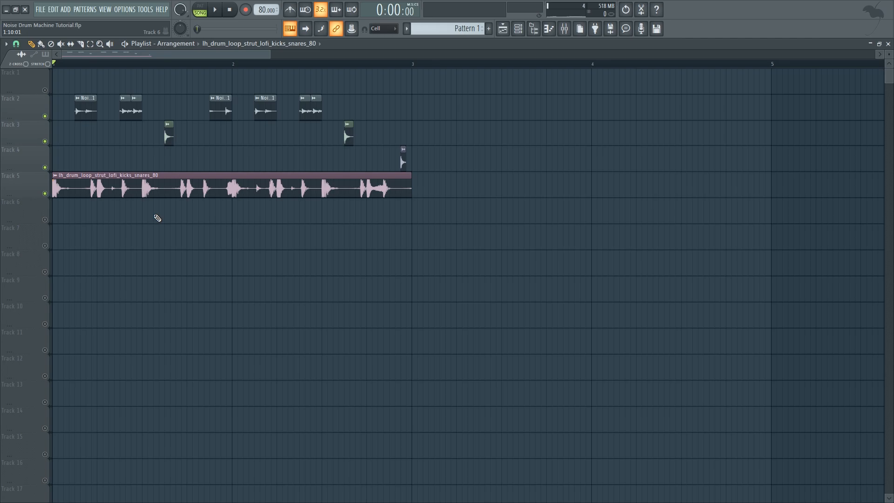
pyautogui.press('space')
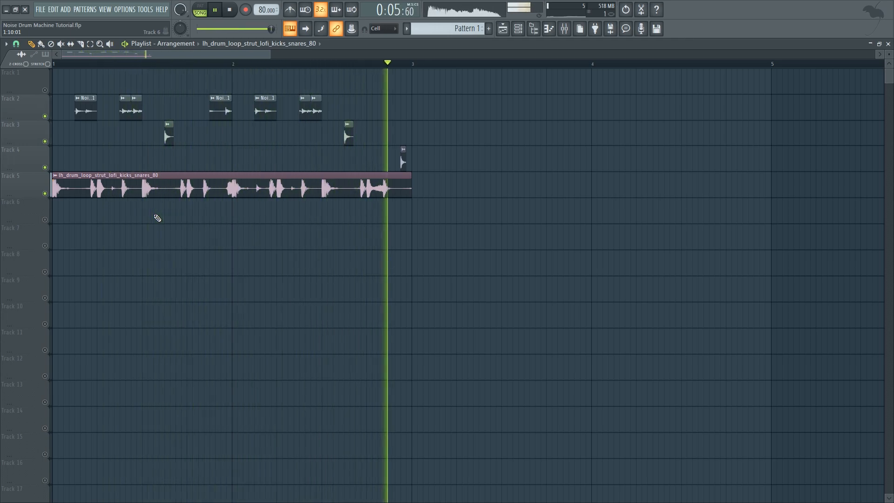
pyautogui.press('space')
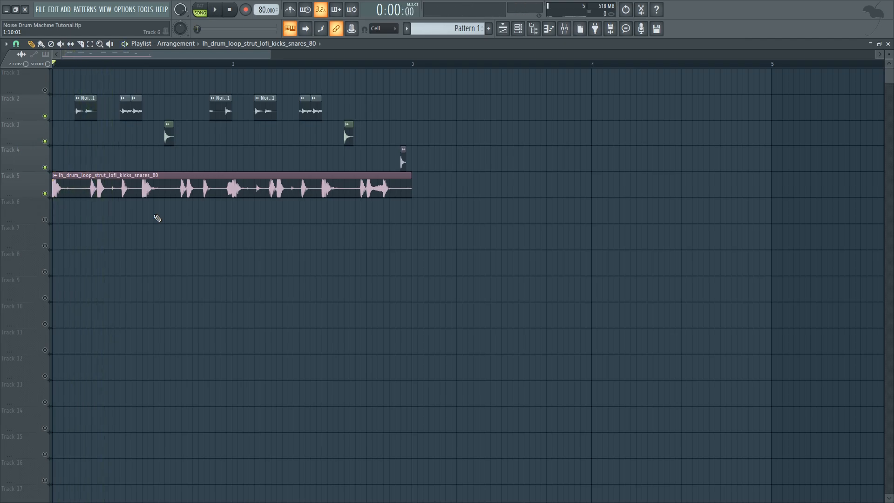